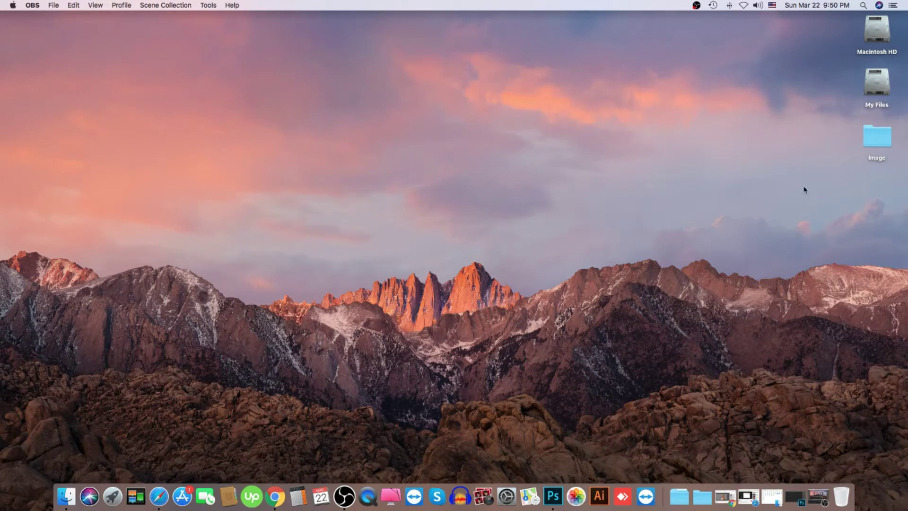
Open the desktop Image folder to view its photos, then close it and reselect it
click(874, 142)
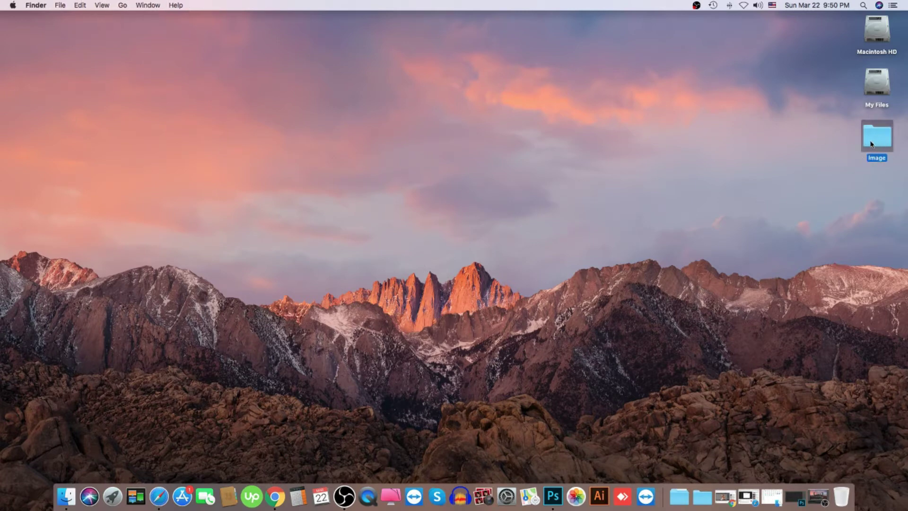
double_click(873, 142)
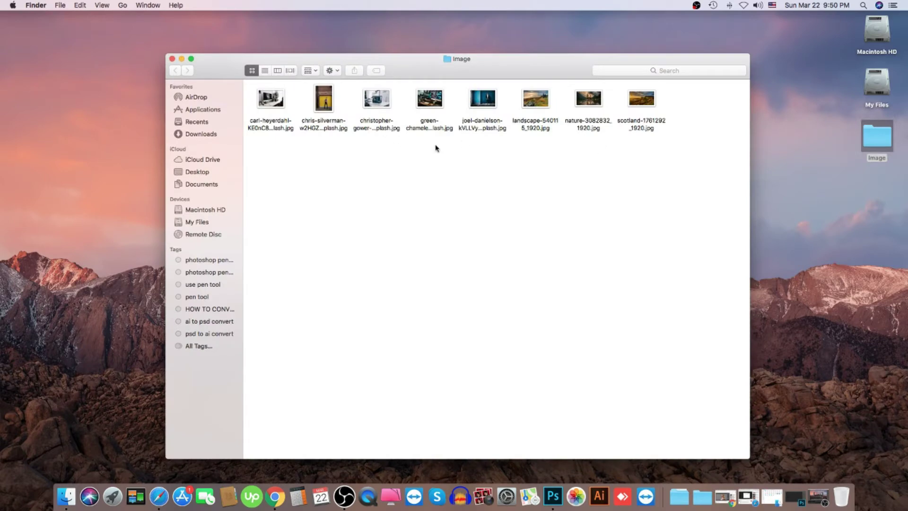
drag(694, 178, 592, 133)
click(173, 59)
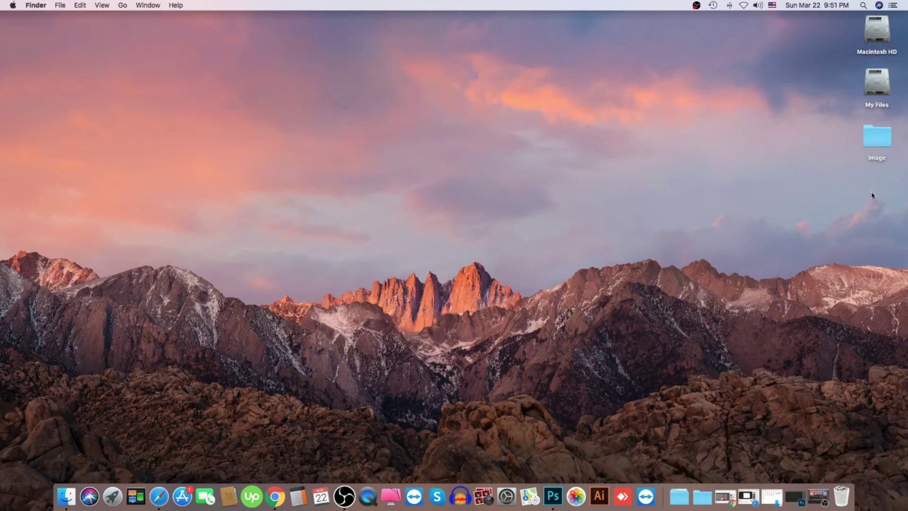
click(874, 138)
click(868, 197)
click(877, 134)
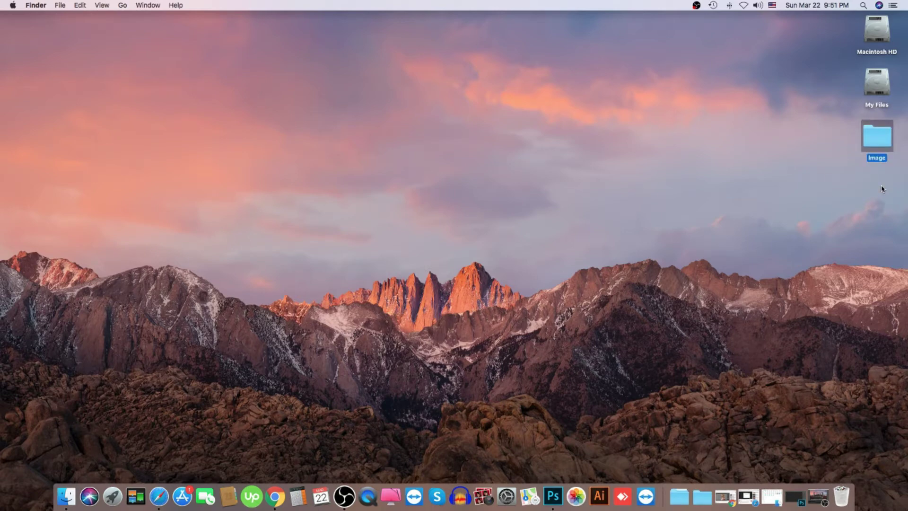
Create a desktop folder named 'Resized Image' below Image, then open and close it
key(super+shift+n)
text(Re)
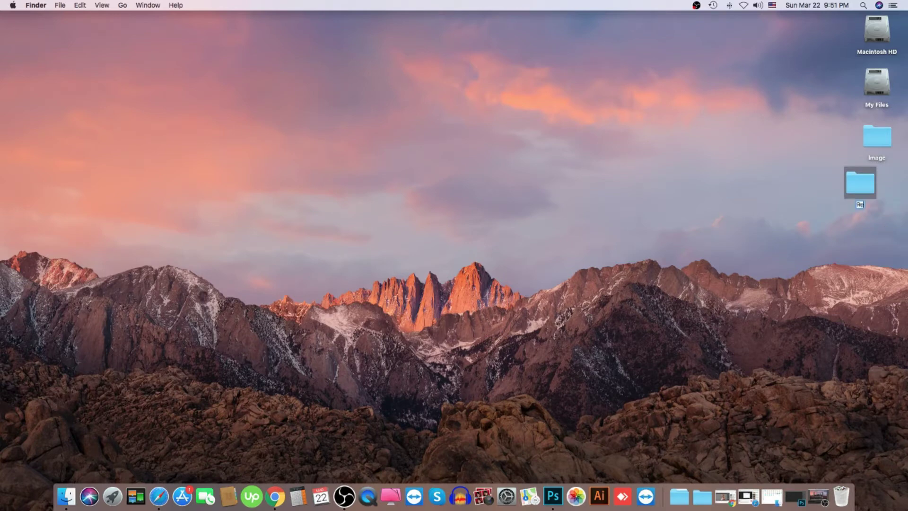
text(sized I)
text(mage)
key(Return)
click(813, 198)
drag(865, 190, 878, 211)
double_click(876, 208)
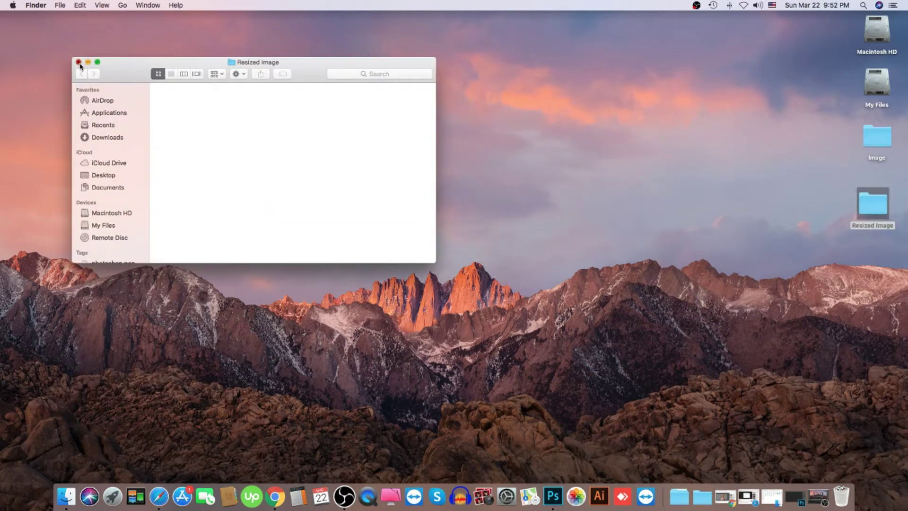
click(78, 62)
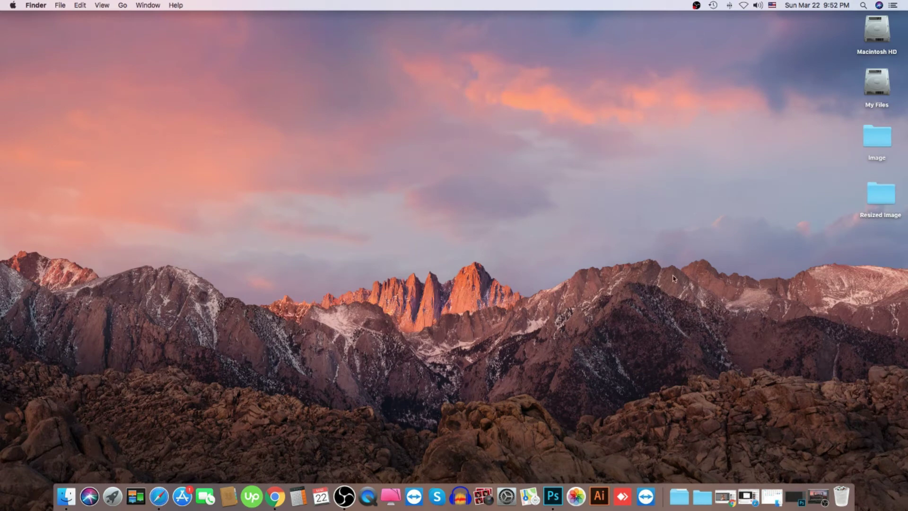
Switch to Photoshop and launch File > Scripts > Image Processor
click(552, 491)
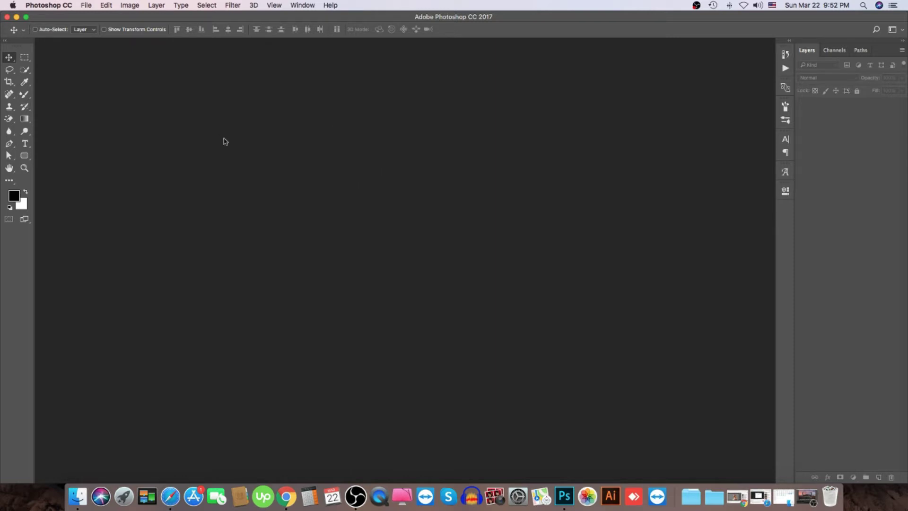
click(90, 7)
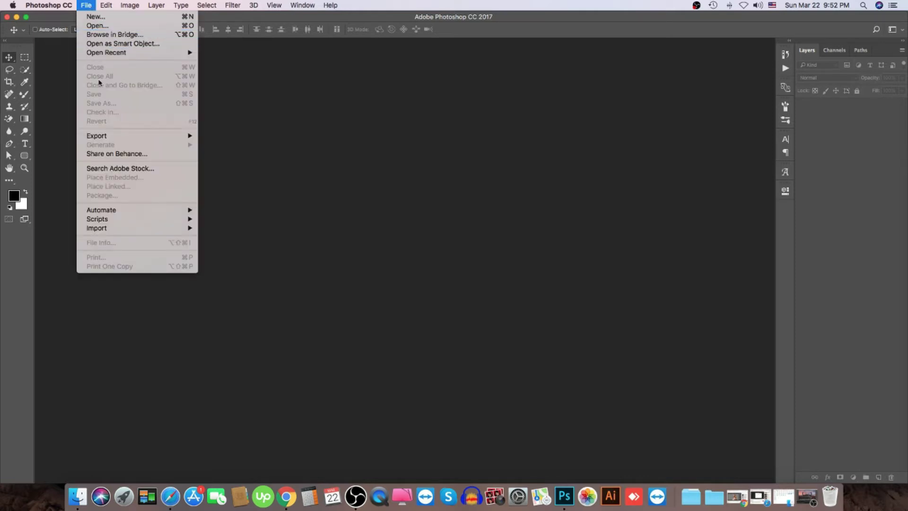
mouse_move(98, 219)
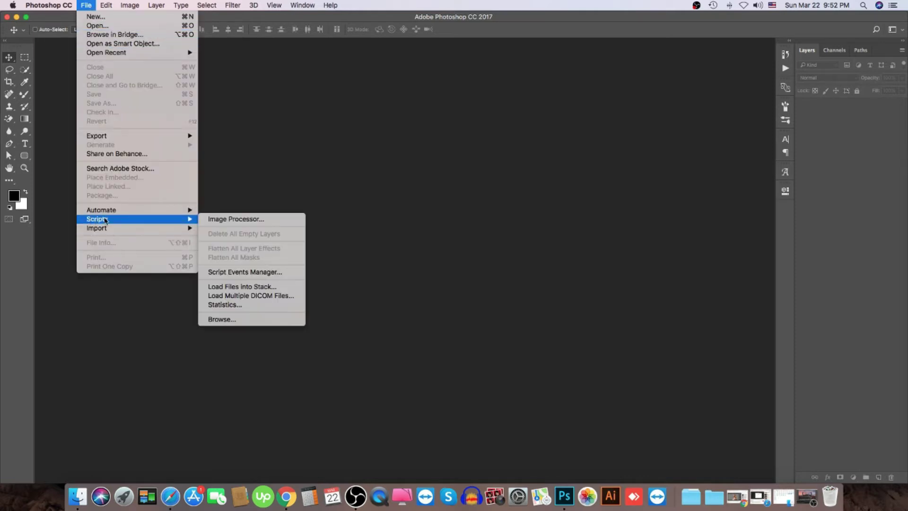
click(258, 221)
drag(400, 122, 364, 108)
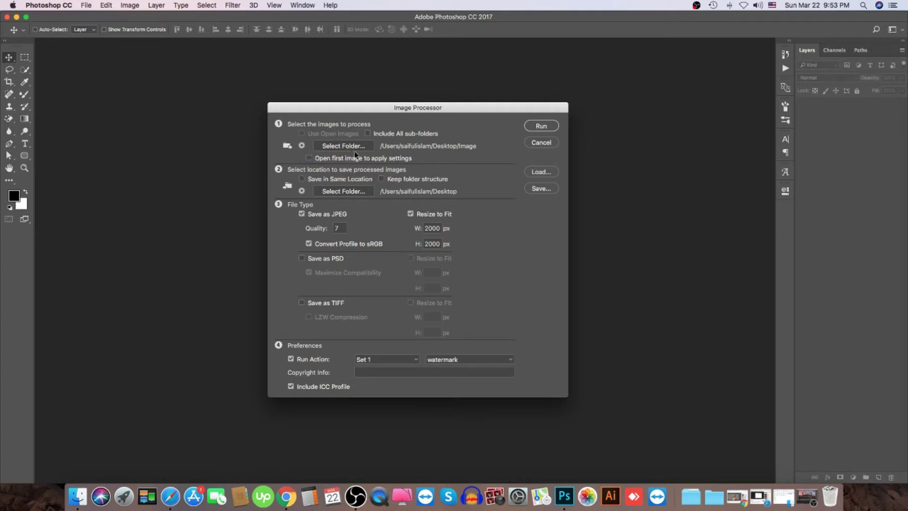
Choose Desktop > Image as the source folder, leaving Include All sub-folders unchecked
click(331, 147)
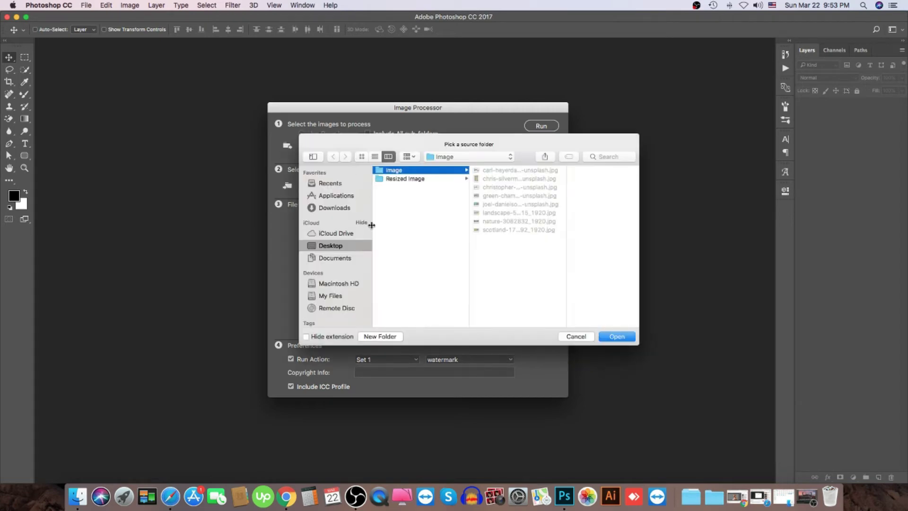
click(333, 249)
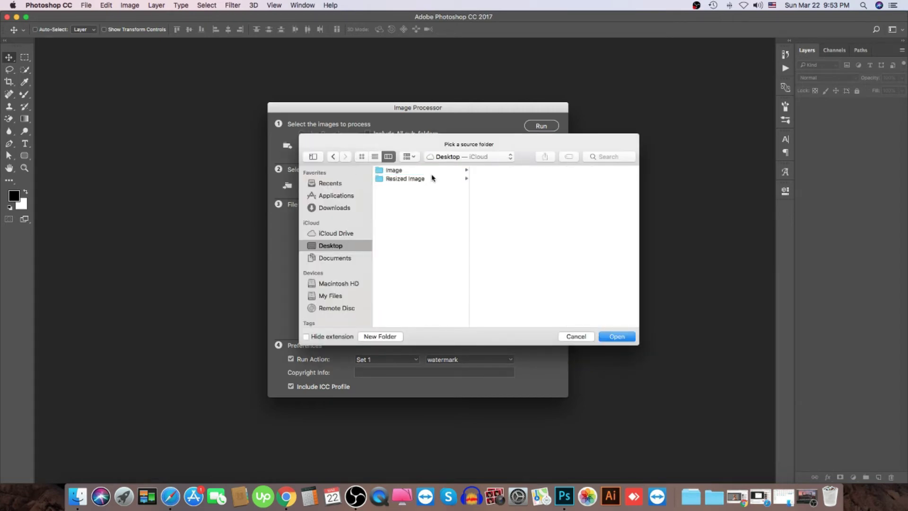
click(406, 171)
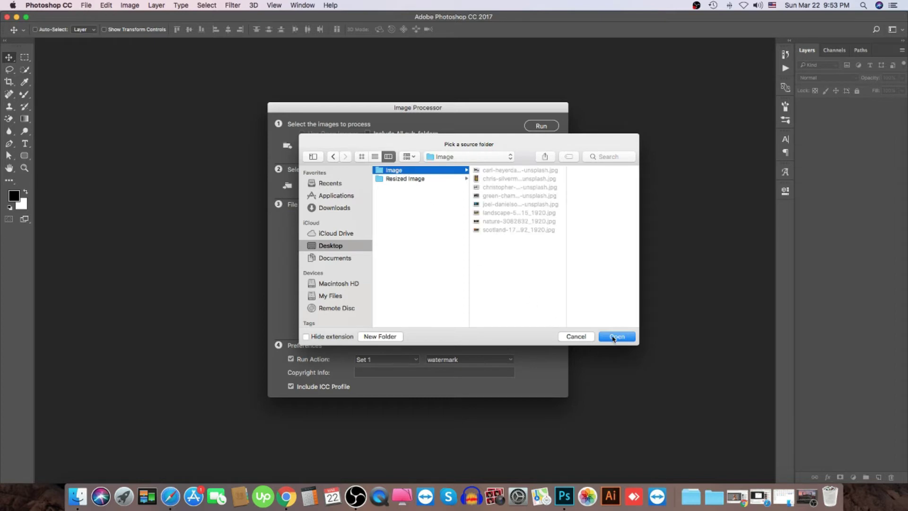
click(613, 337)
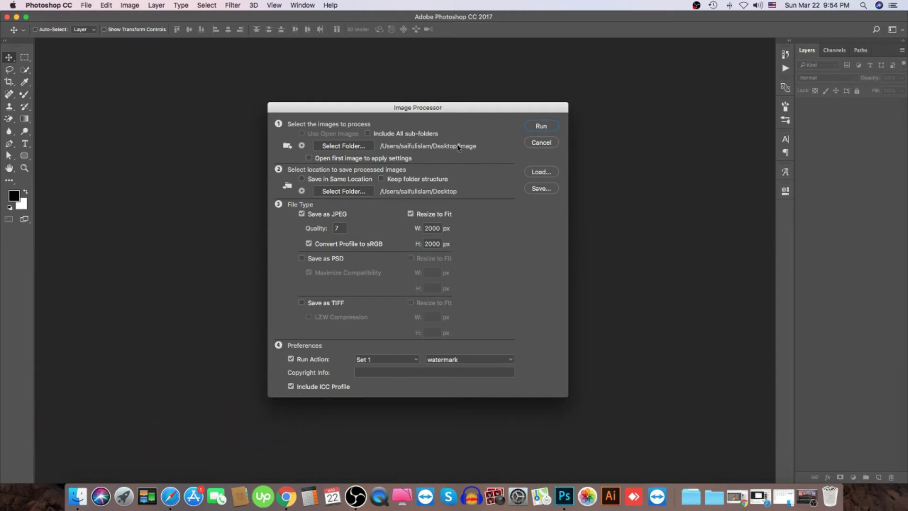
click(368, 134)
click(420, 137)
Set the output destination to the Resized Image folder on the Desktop
click(341, 192)
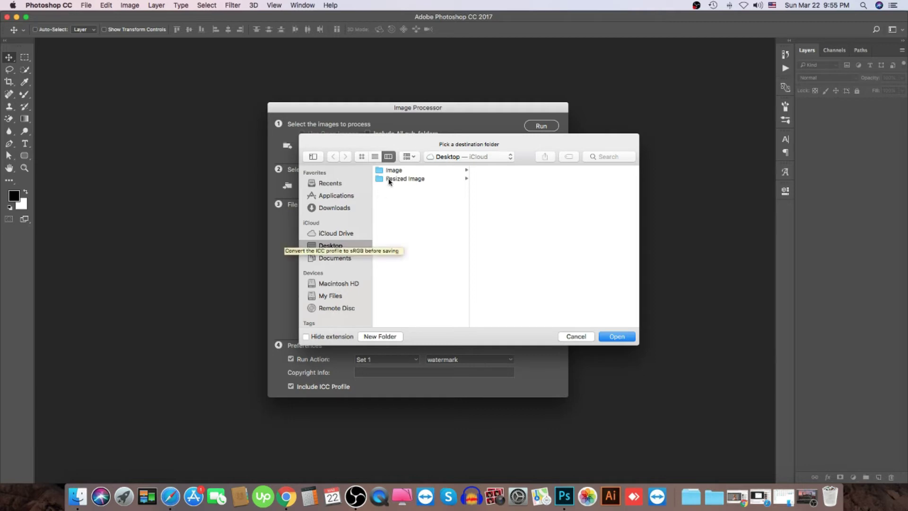
click(417, 181)
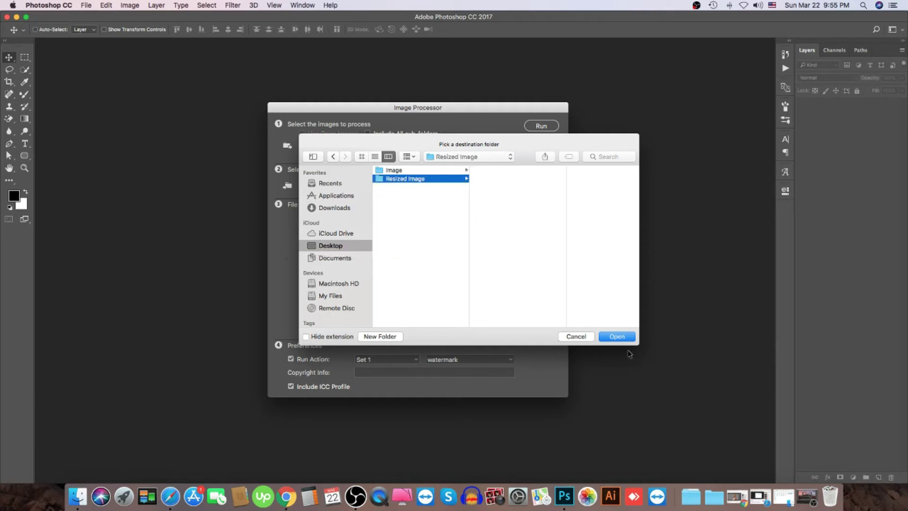
click(620, 339)
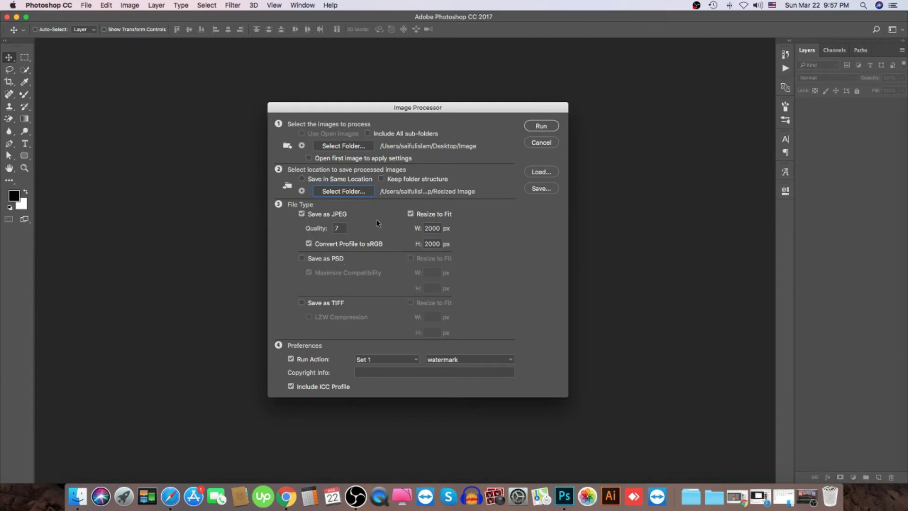
click(310, 261)
click(304, 304)
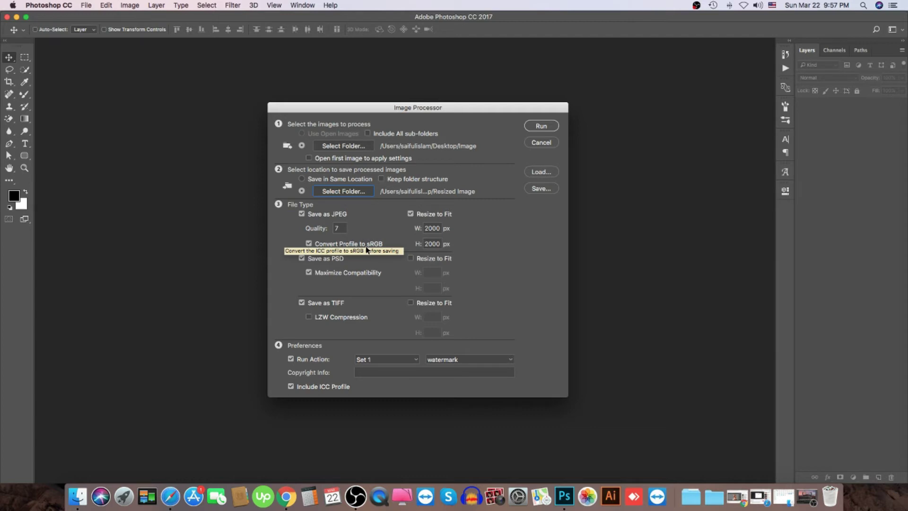
click(302, 259)
click(303, 304)
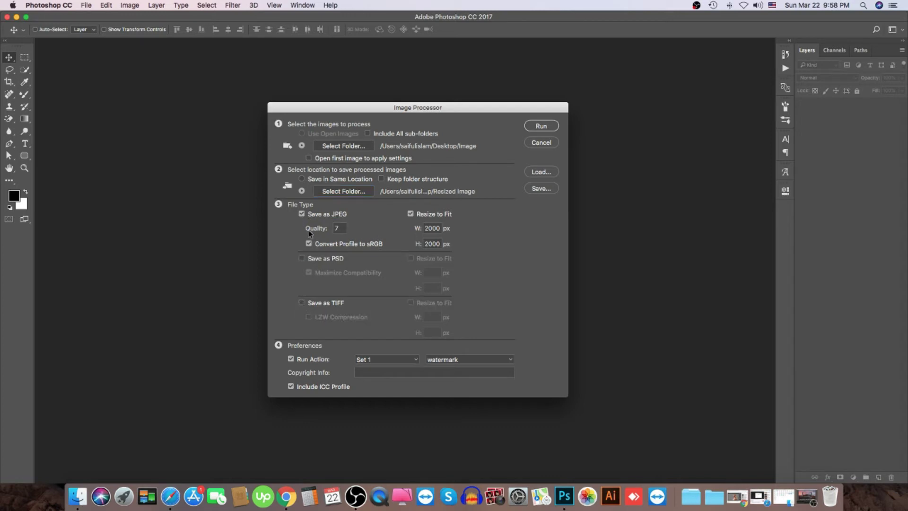
click(337, 228)
Edit the Resize to Fit width and height values of 2000 px
double_click(440, 229)
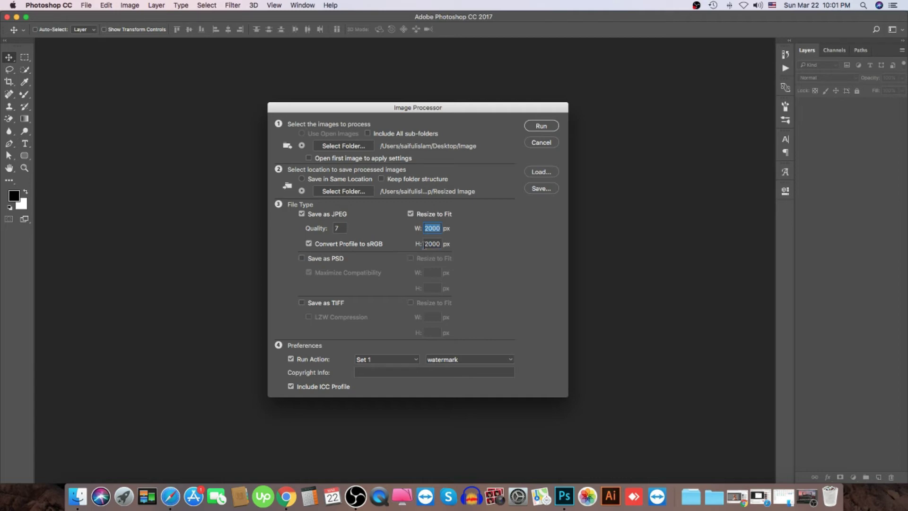
click(441, 228)
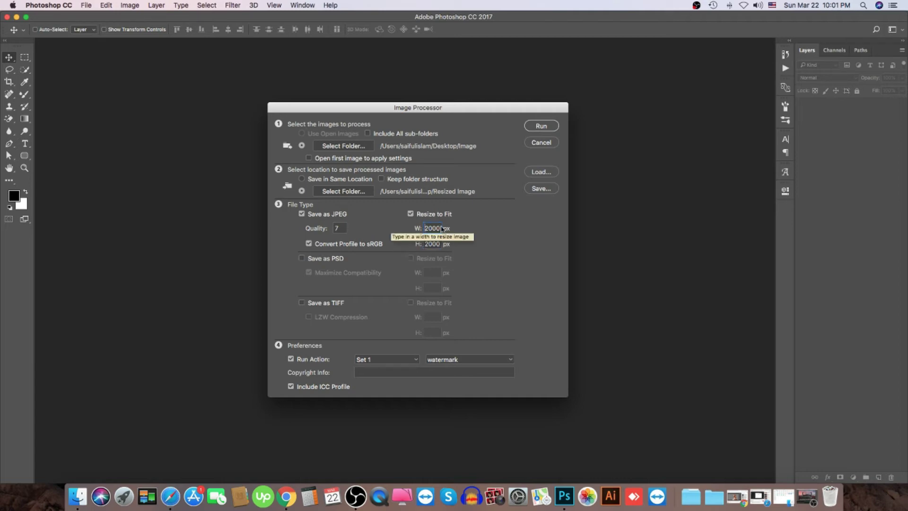
double_click(424, 245)
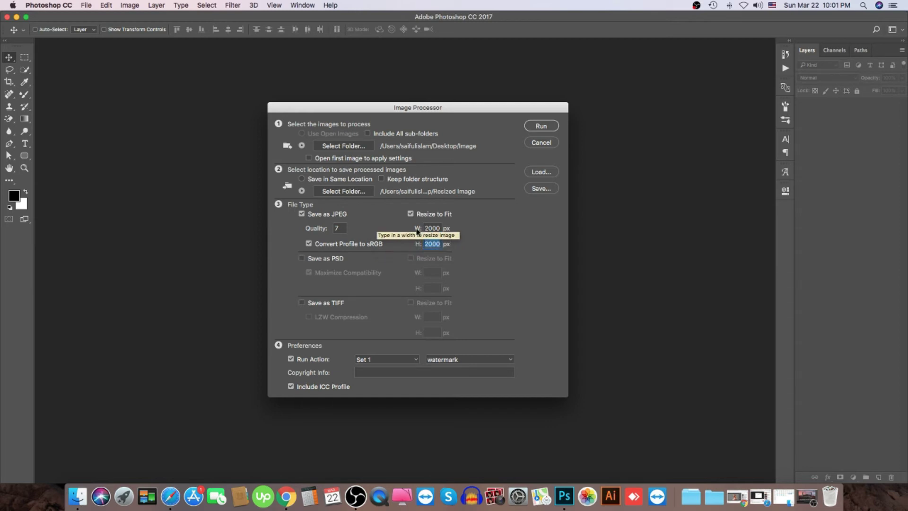
click(431, 228)
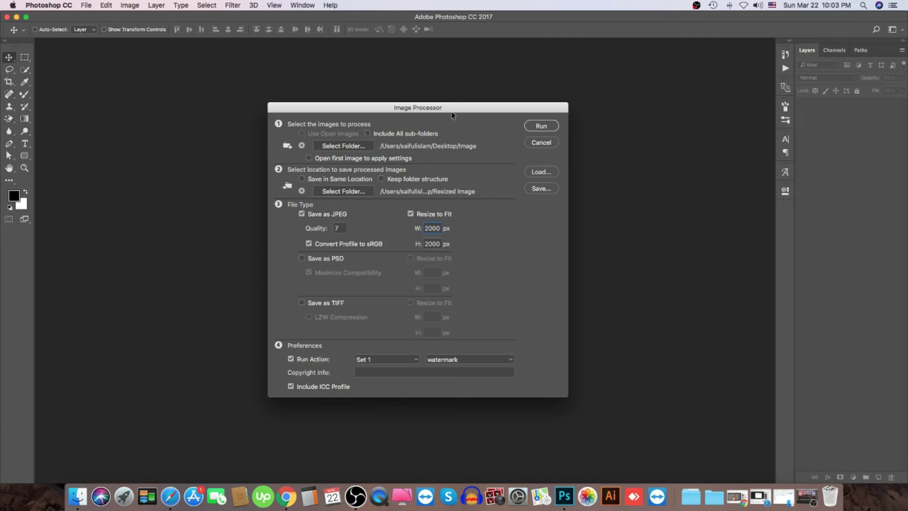
drag(452, 113, 442, 107)
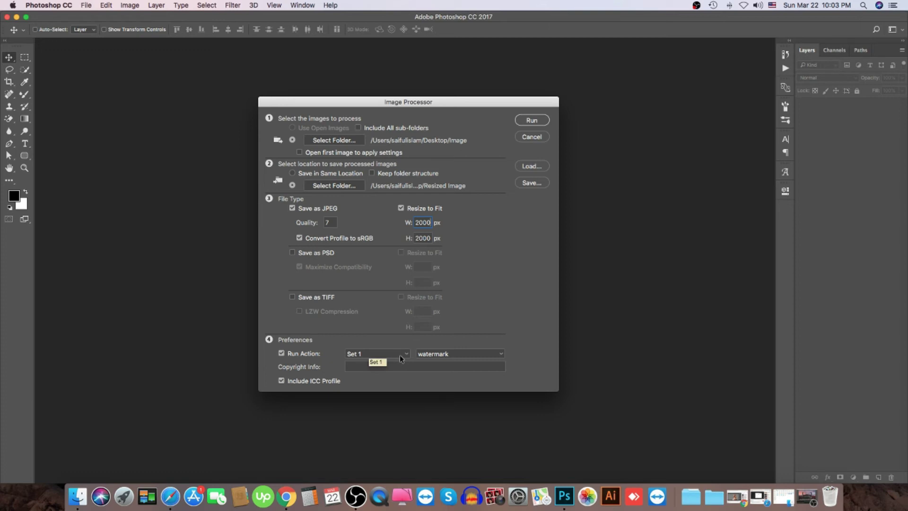
Browse the action sets (Set 1, Default Actions, Vignette), then turn Run Action off
click(401, 356)
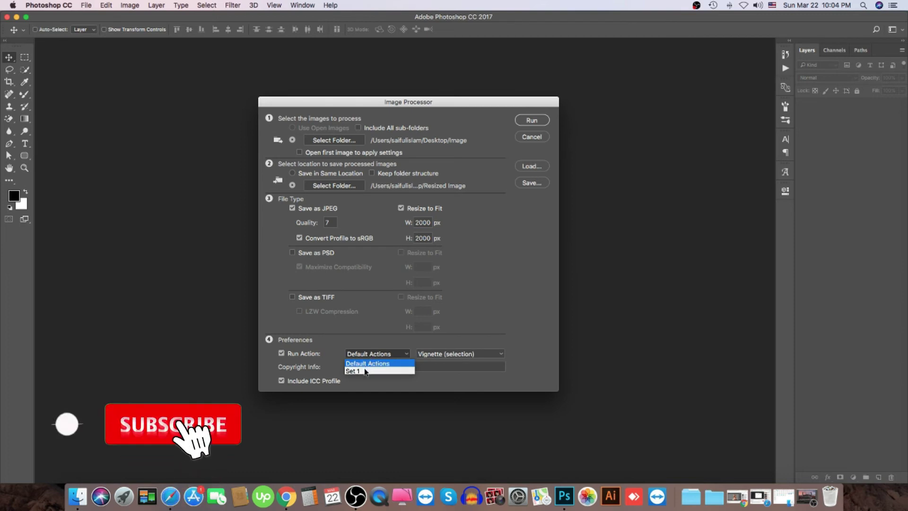
click(365, 372)
click(383, 354)
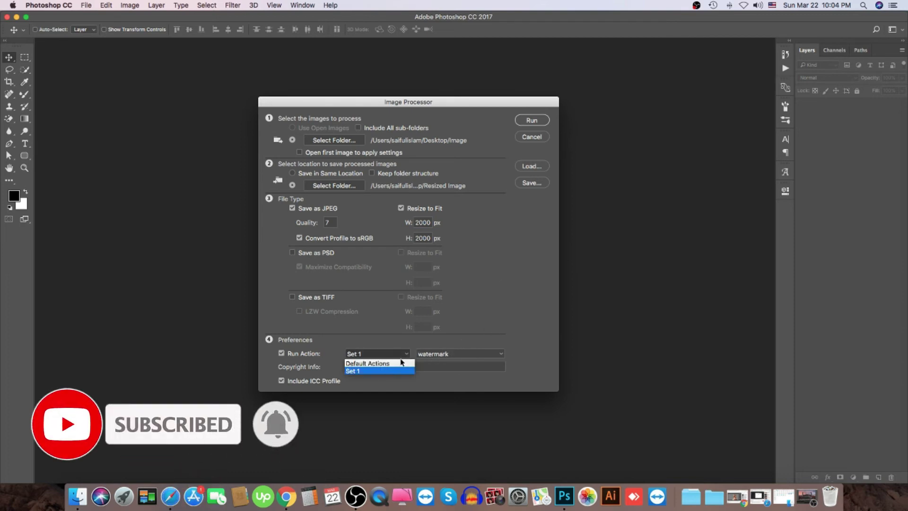
click(401, 363)
click(456, 354)
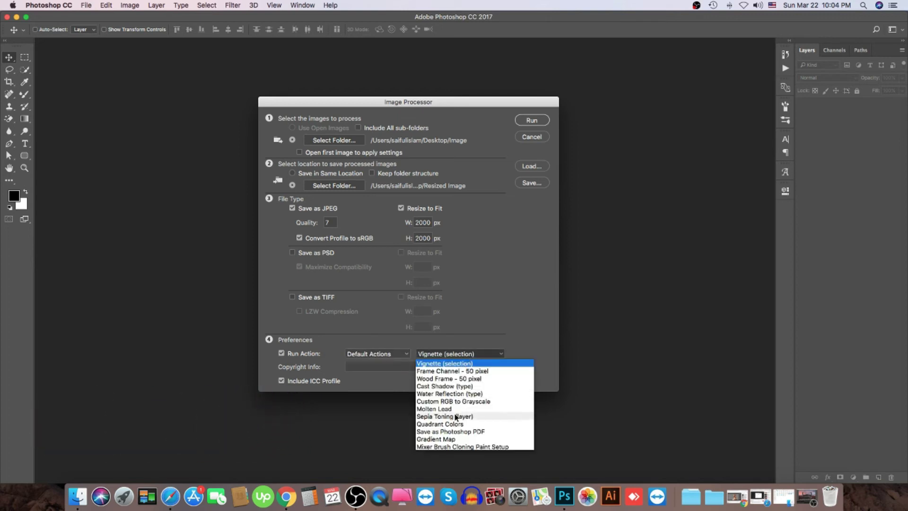
click(473, 363)
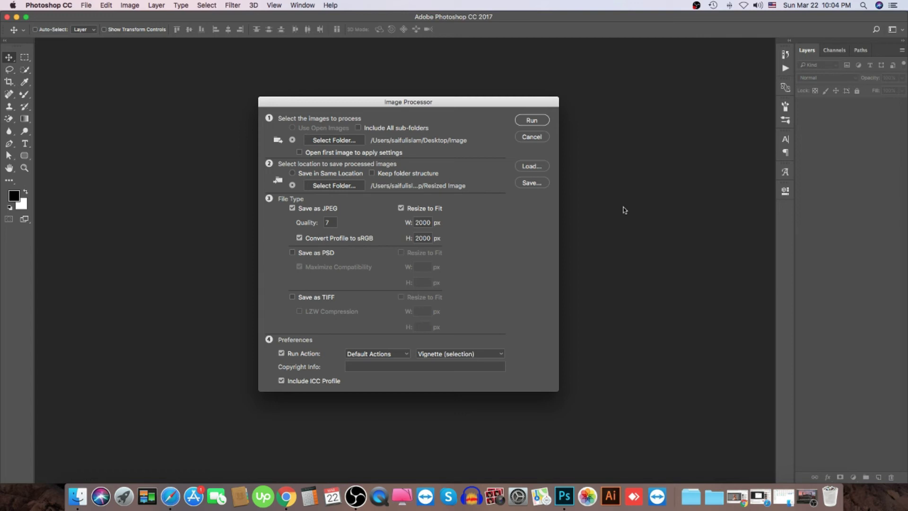
click(281, 353)
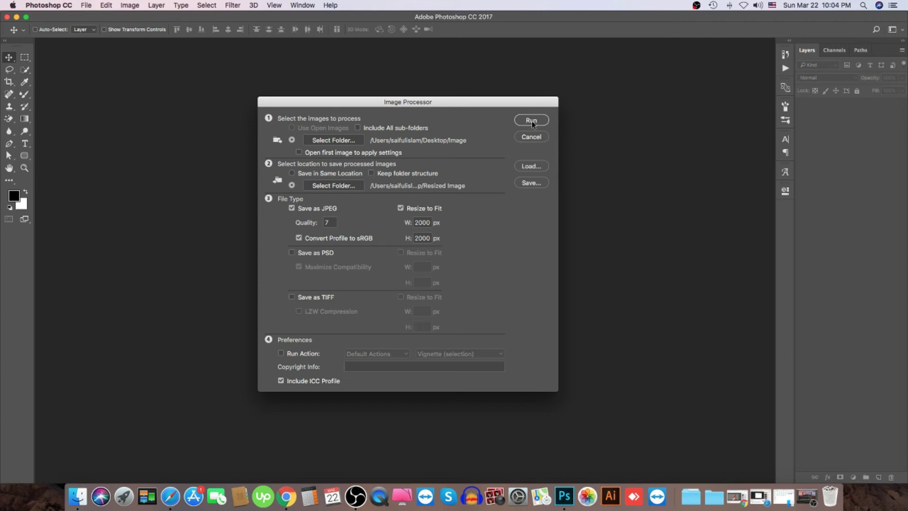
Run the Image Processor batch and let it finish
click(531, 122)
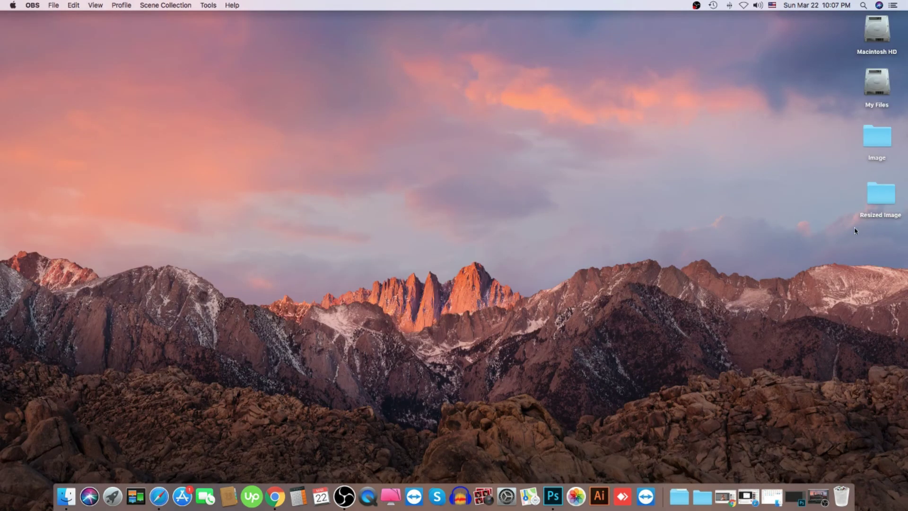
Open Resized Image on the desktop, then its JPEG subfolder
double_click(877, 194)
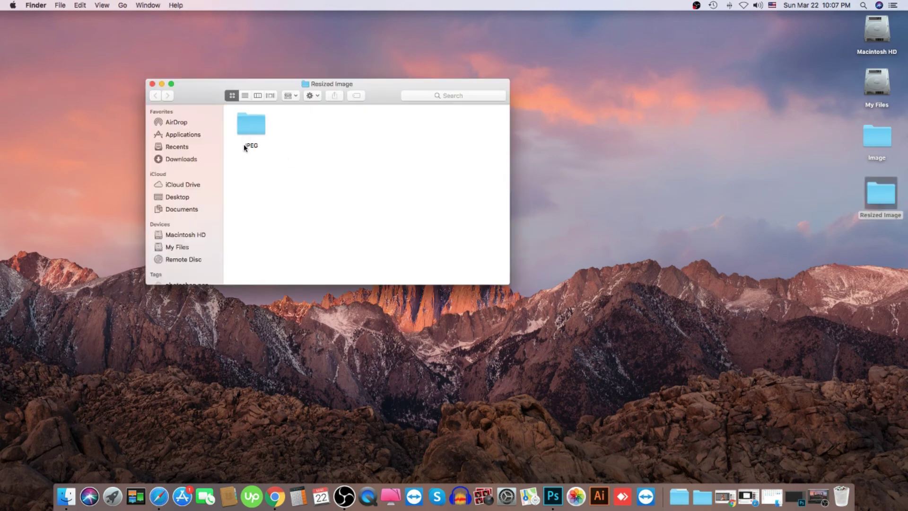
click(254, 129)
click(318, 146)
double_click(256, 126)
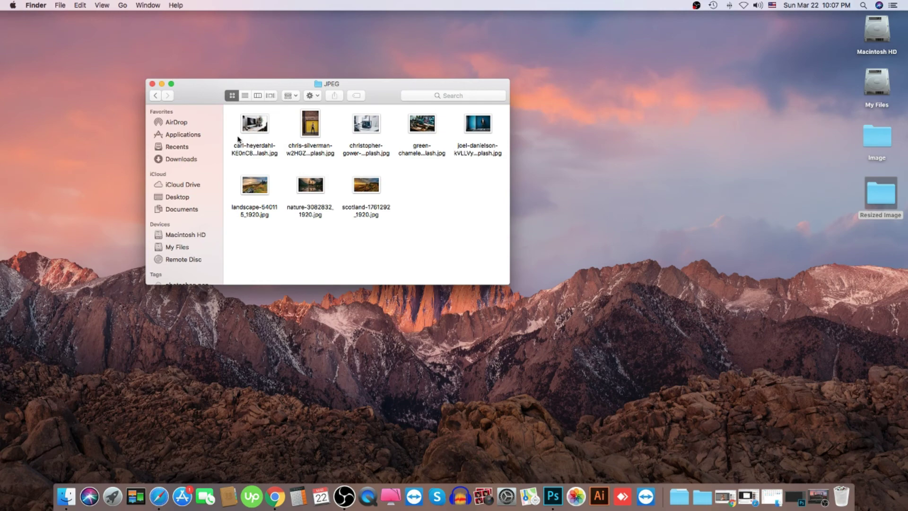
Show Get Info for the resized carl-heyerdahl photo, noting its 239 KB size
click(254, 131)
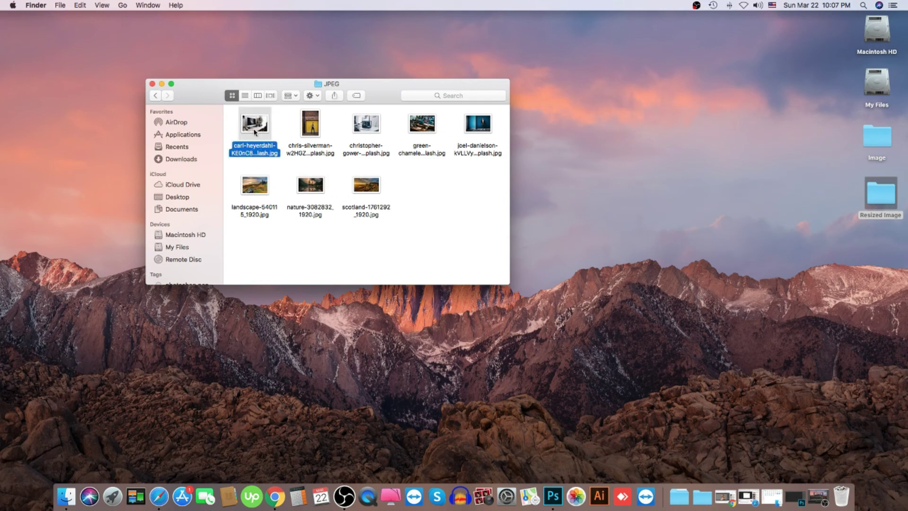
right_click(256, 127)
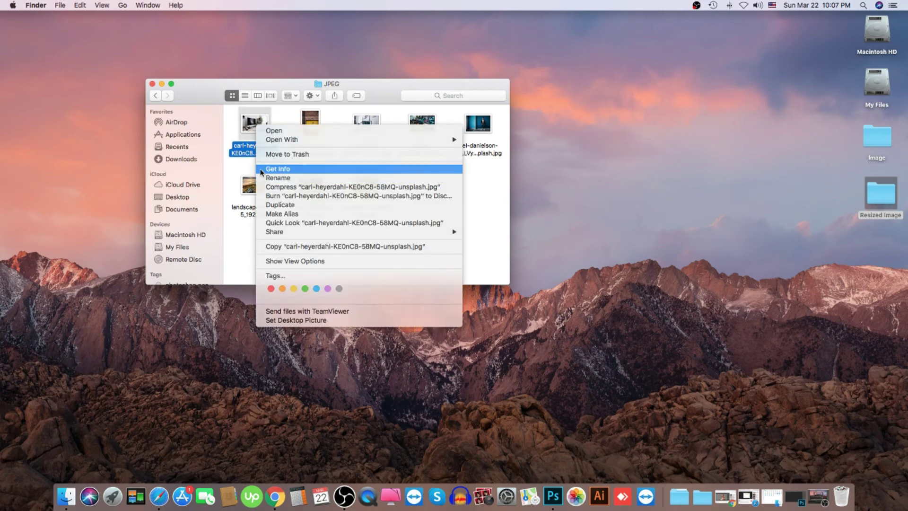
click(260, 172)
drag(81, 26, 211, 45)
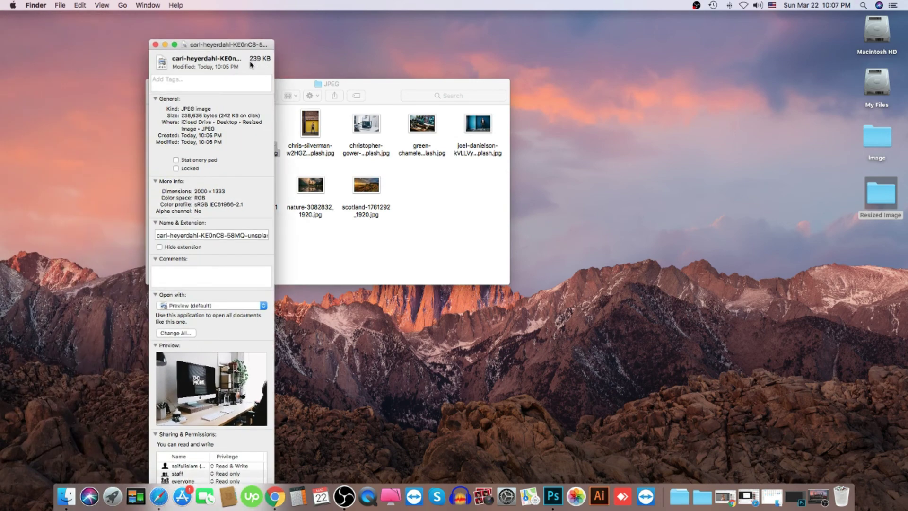
drag(262, 60, 154, 50)
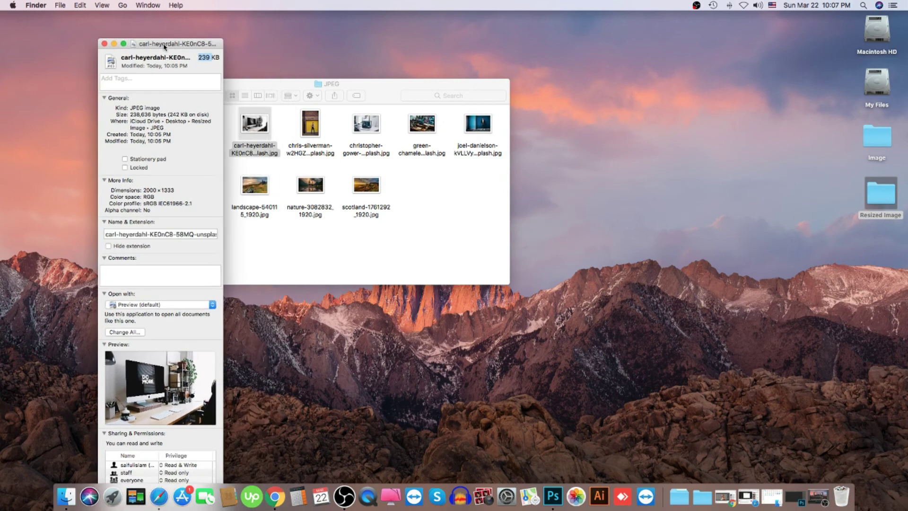
Show Get Info for the original carl-heyerdahl photo (2.6 MB) beside the resized one
double_click(877, 142)
drag(413, 63, 725, 71)
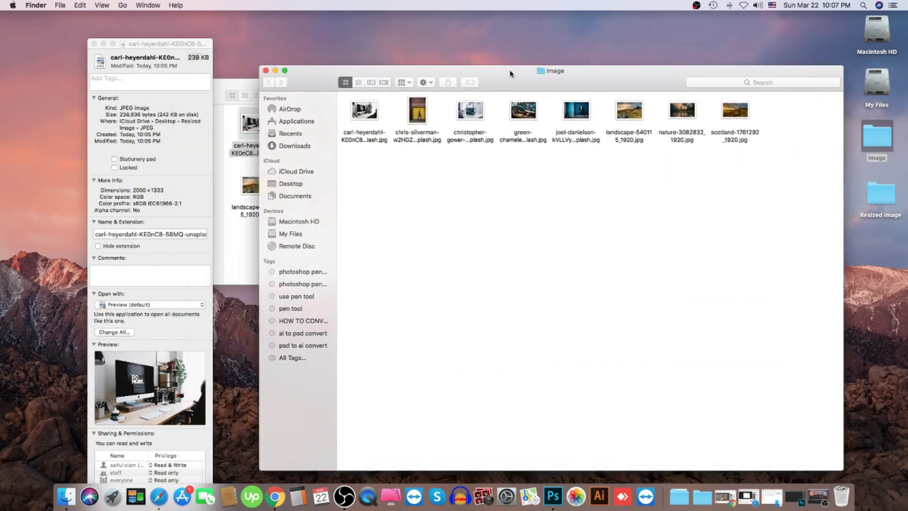
click(616, 113)
right_click(615, 112)
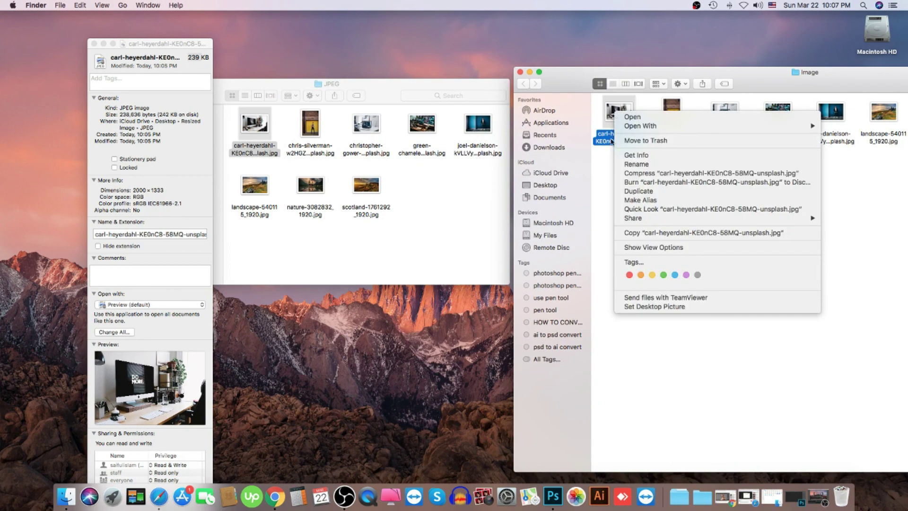
click(636, 155)
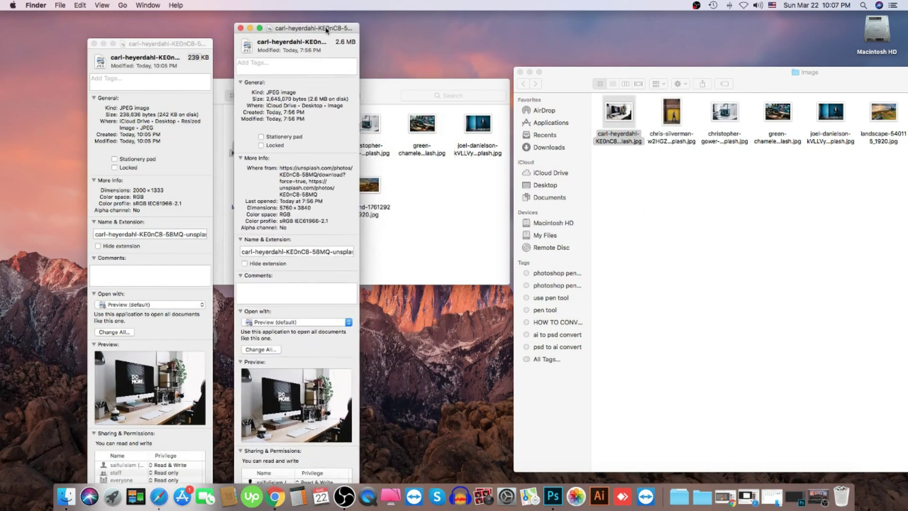
drag(96, 23, 228, 50)
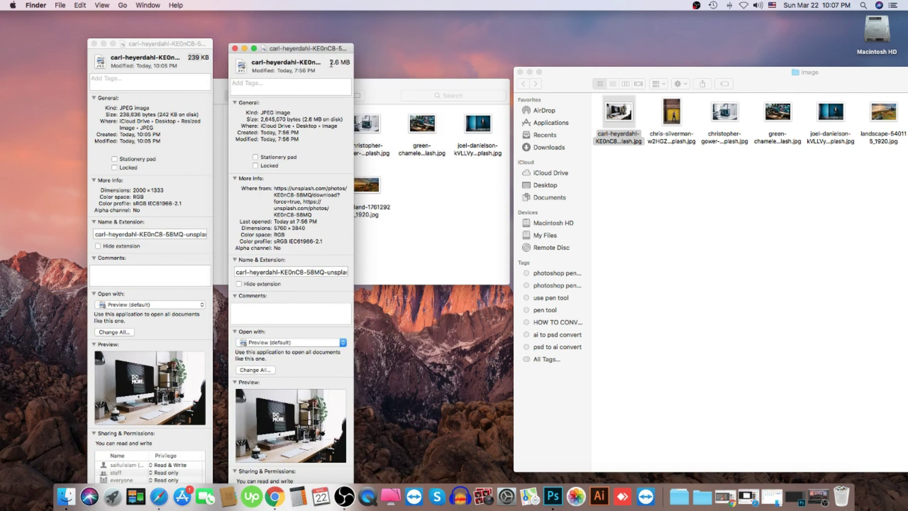
drag(330, 64, 349, 65)
click(185, 60)
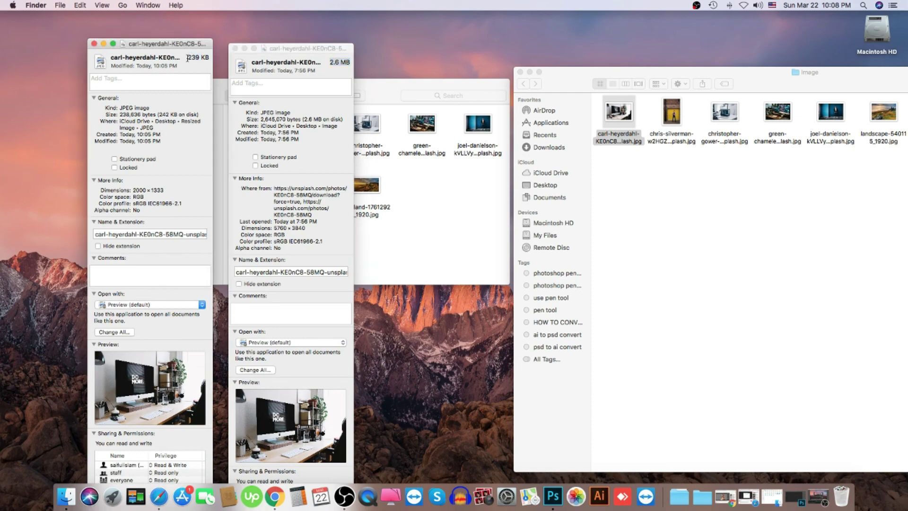
drag(189, 57, 209, 58)
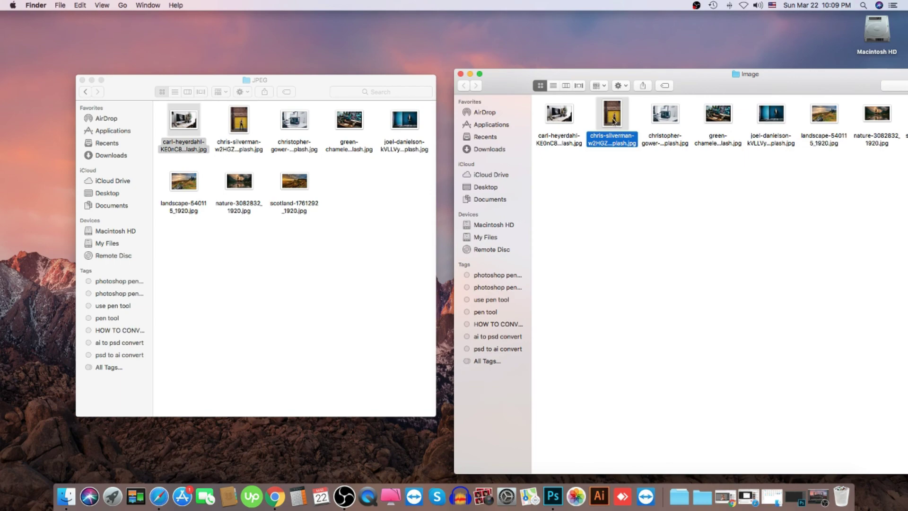
Show Get Info for the original chris-silverman photo and move it aside
right_click(614, 121)
click(629, 162)
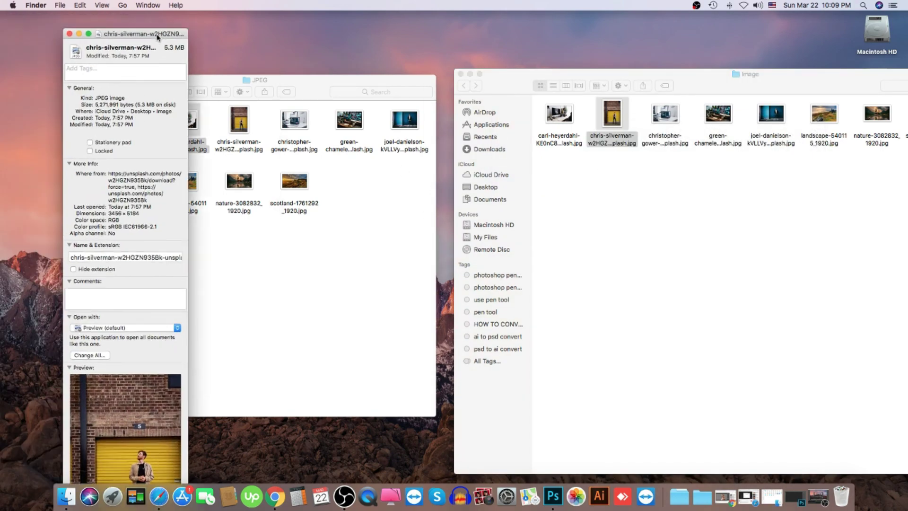
drag(100, 27, 299, 54)
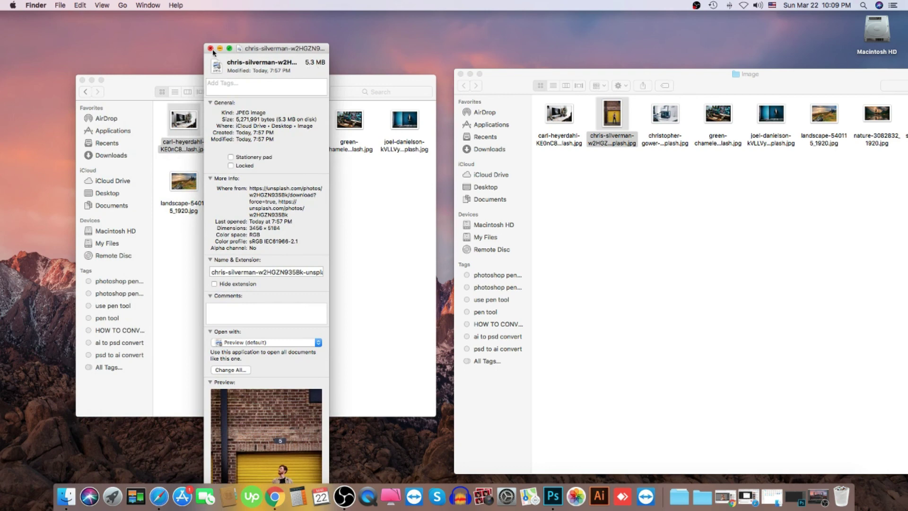
drag(260, 52, 484, 50)
Show Get Info for the resized chris-silverman photo, highlighting its 354 KB size
click(243, 122)
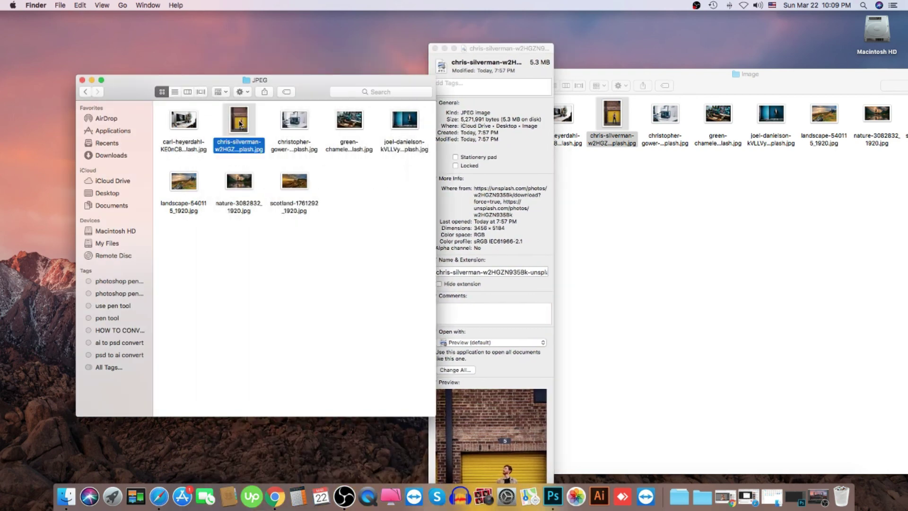
right_click(241, 121)
click(262, 164)
triple_click(104, 36)
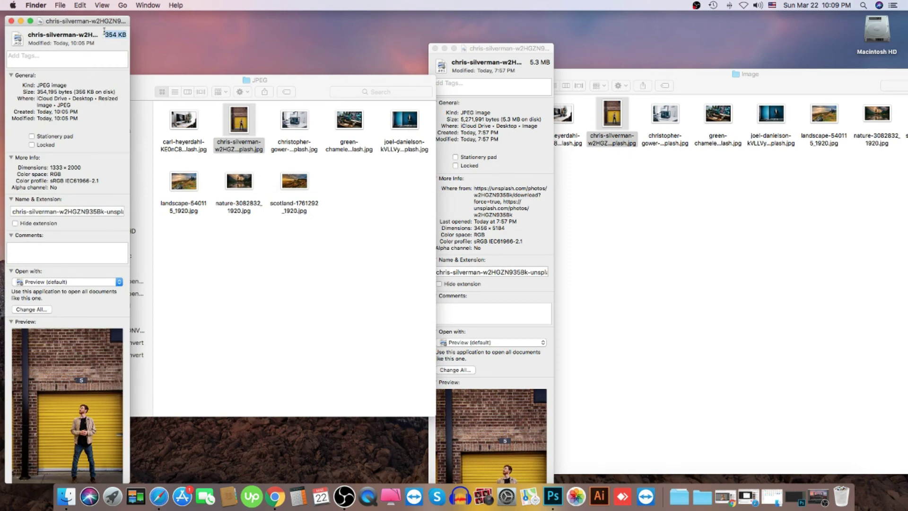